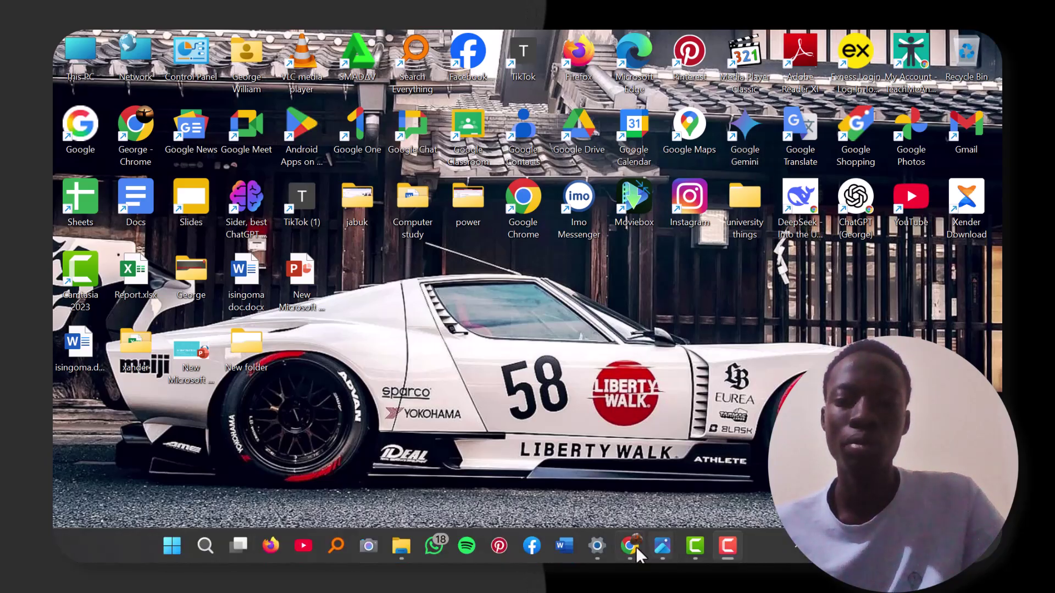
# Switch to Chrome and open Google Drive in a new tab.
pyautogui.click(628, 546)
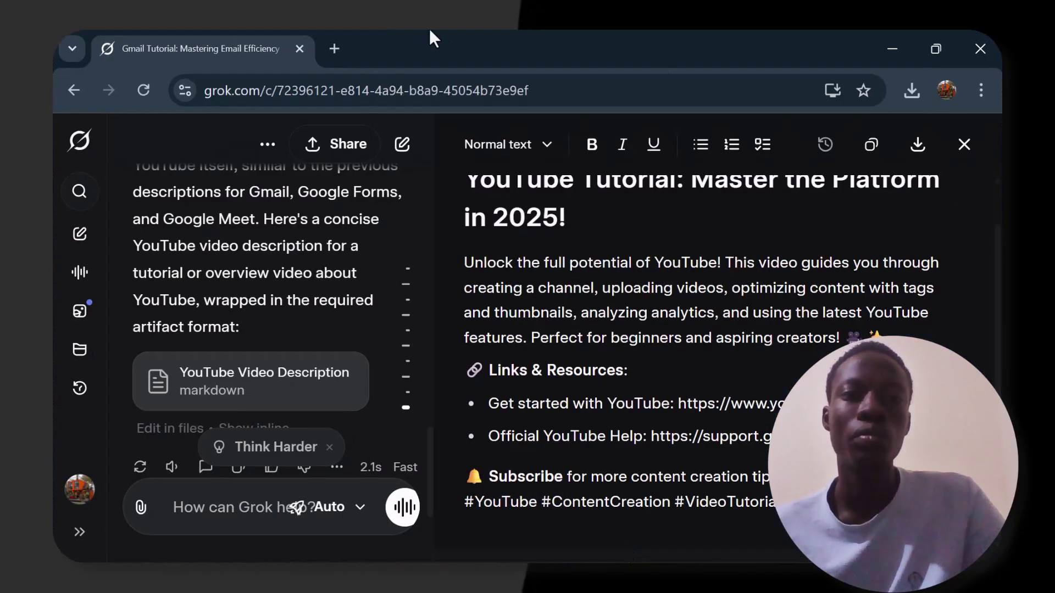
pyautogui.click(336, 48)
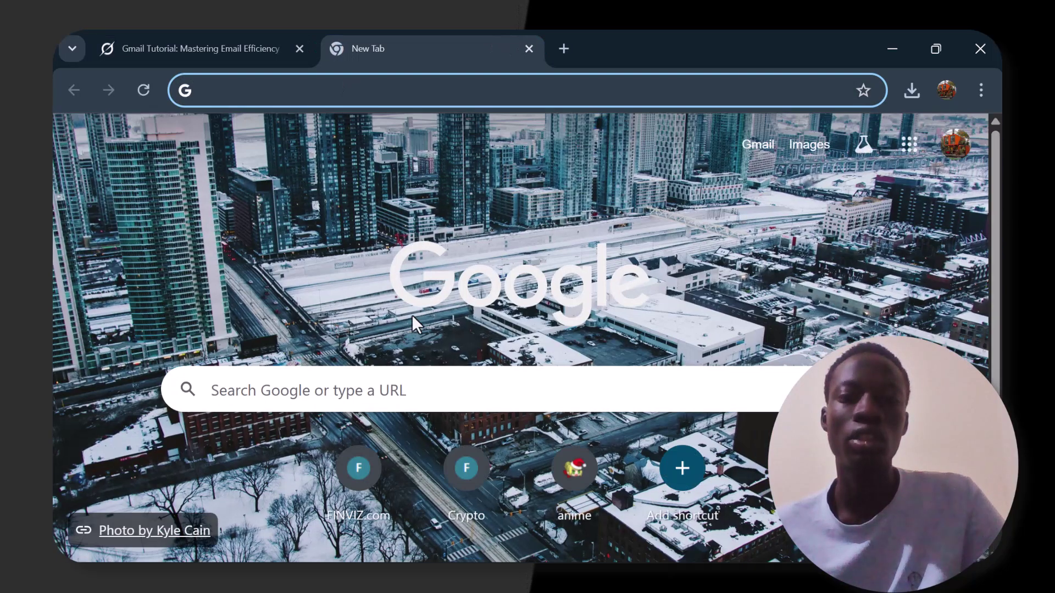
pyautogui.click(908, 146)
pyautogui.click(816, 290)
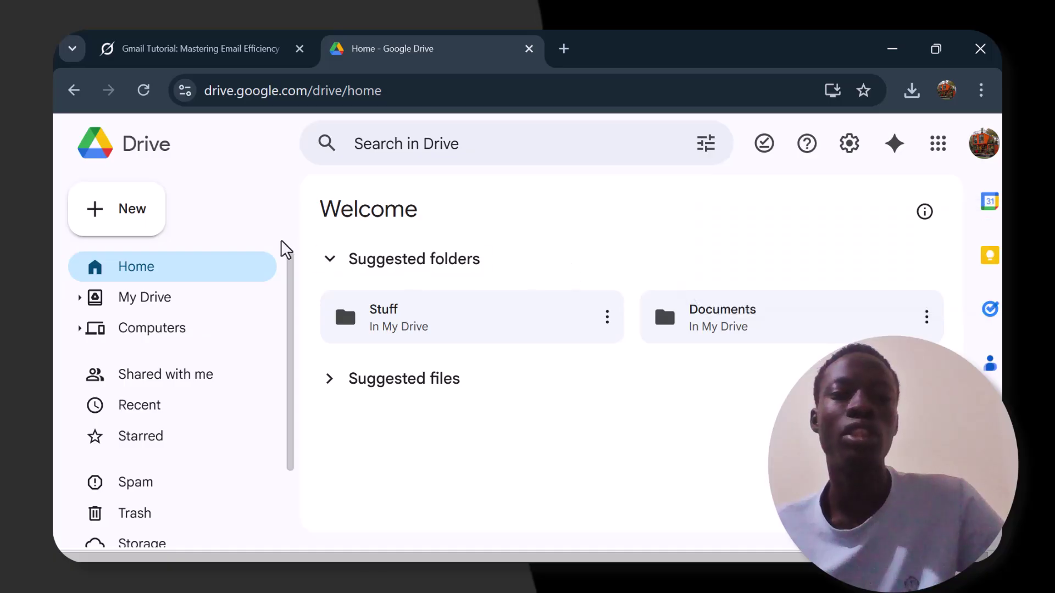
# Create a new folder named "uploads" in My Drive.
pyautogui.click(127, 225)
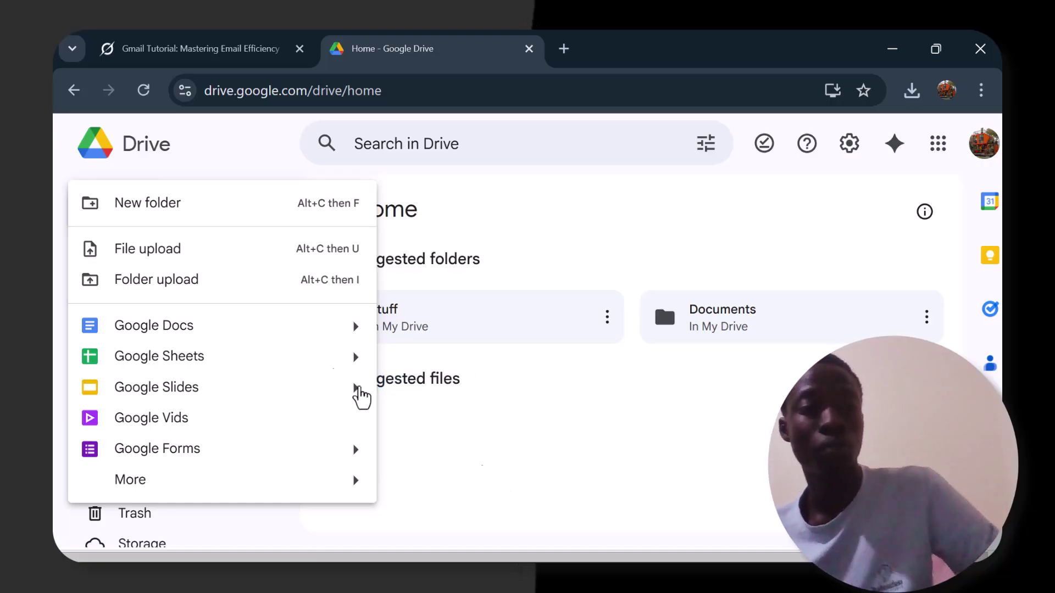
pyautogui.click(284, 213)
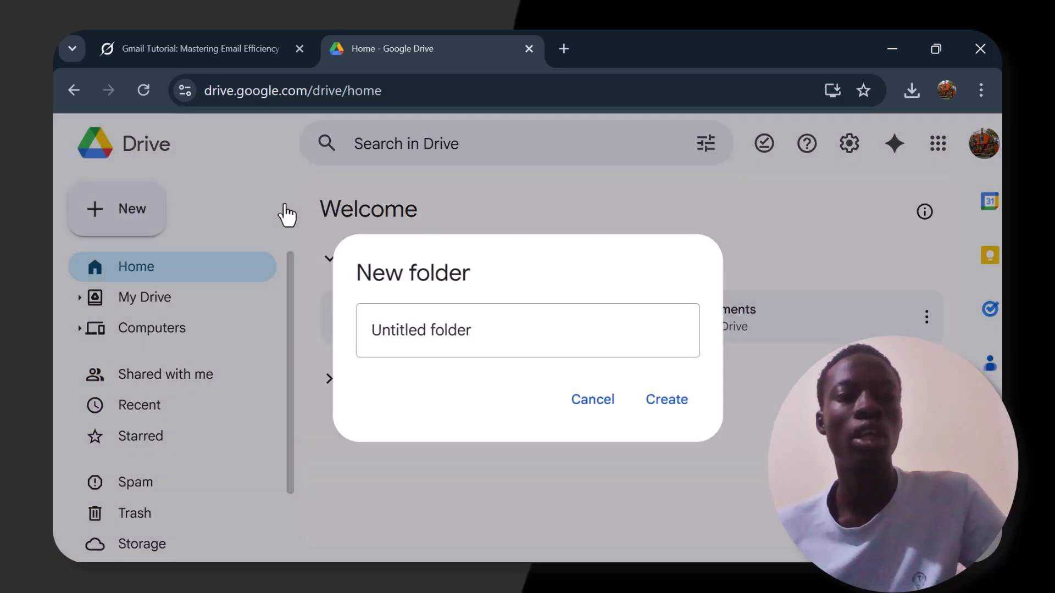
pyautogui.press('BackSpace')
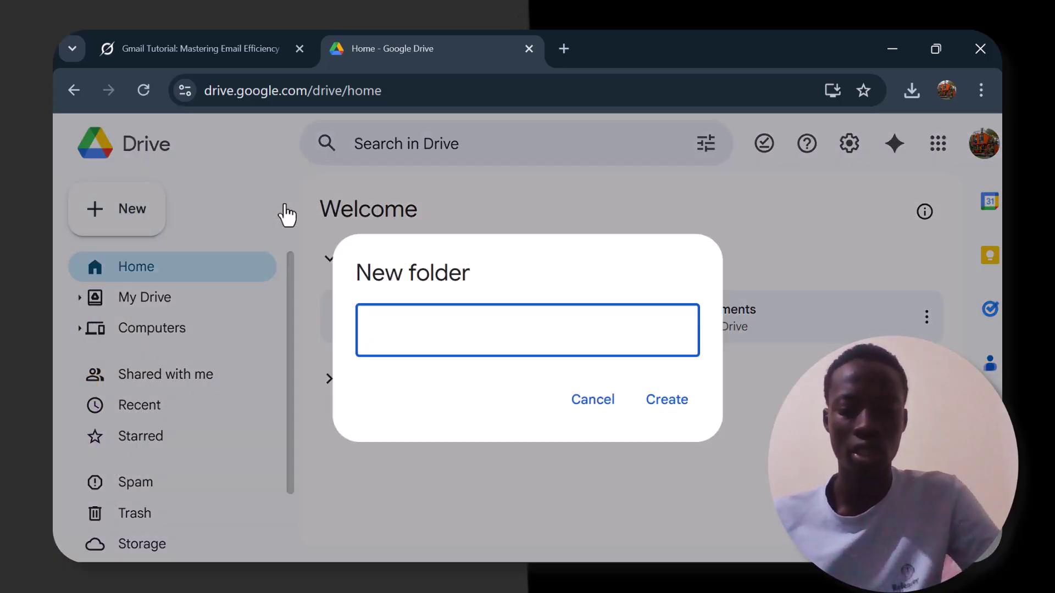
pyautogui.write('uploads')
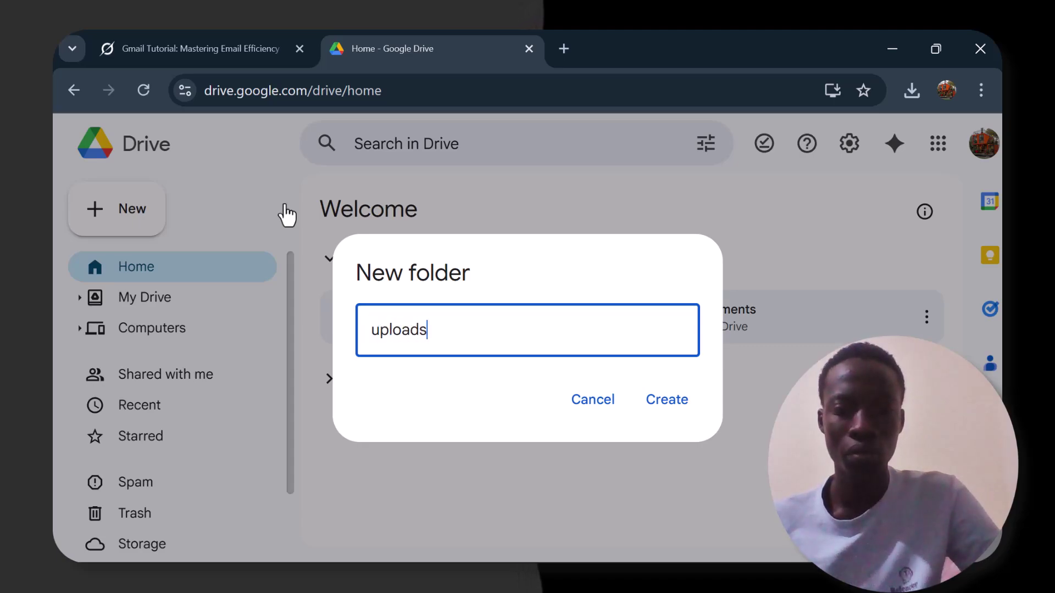
pyautogui.click(667, 407)
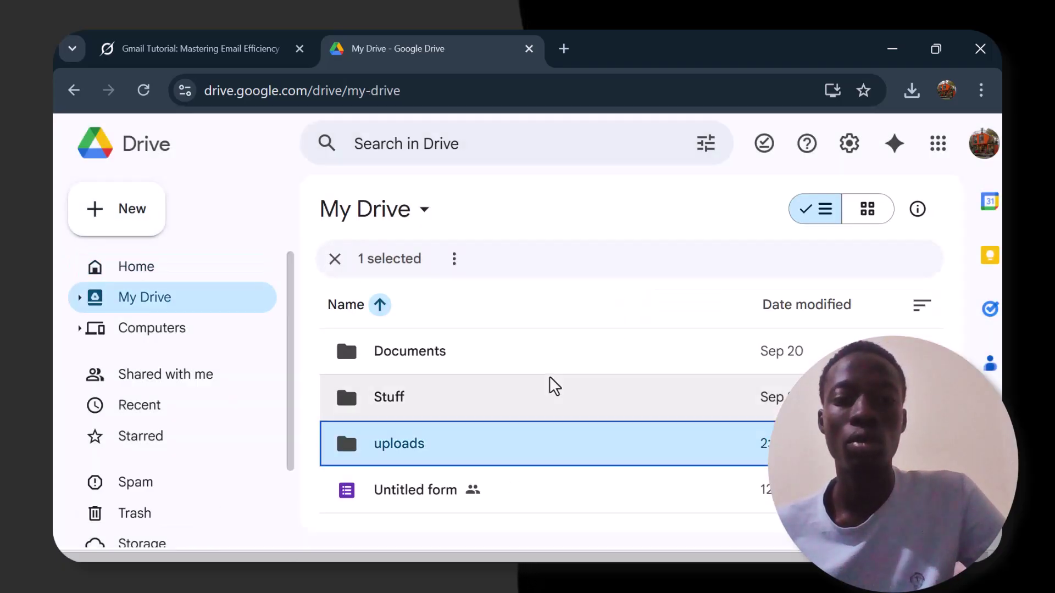
# Open the uploads folder and switch its contents to the grid layout.
pyautogui.doubleClick(522, 447)
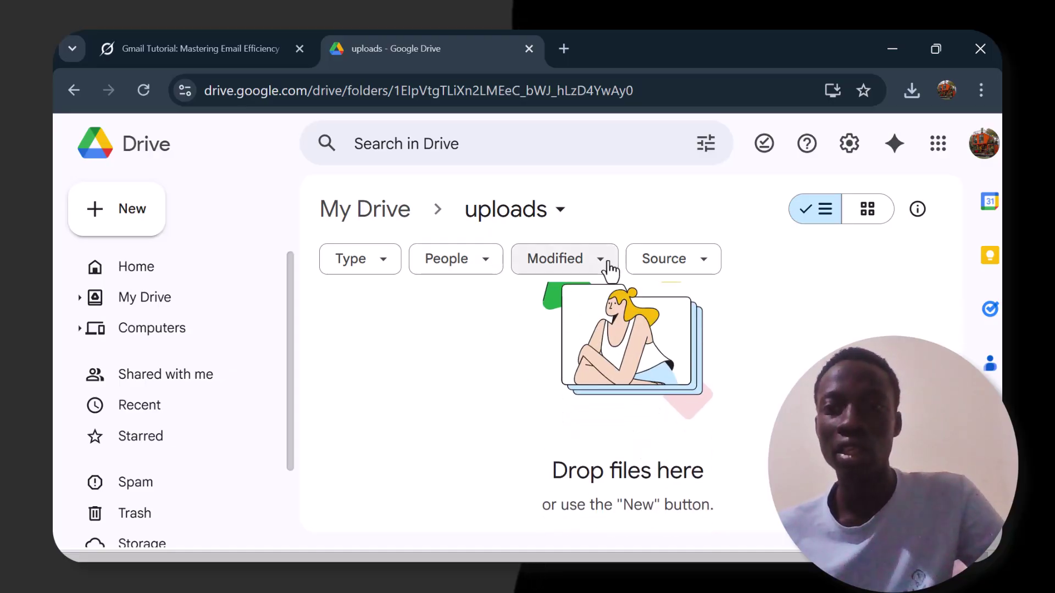
pyautogui.click(701, 265)
pyautogui.click(701, 265)
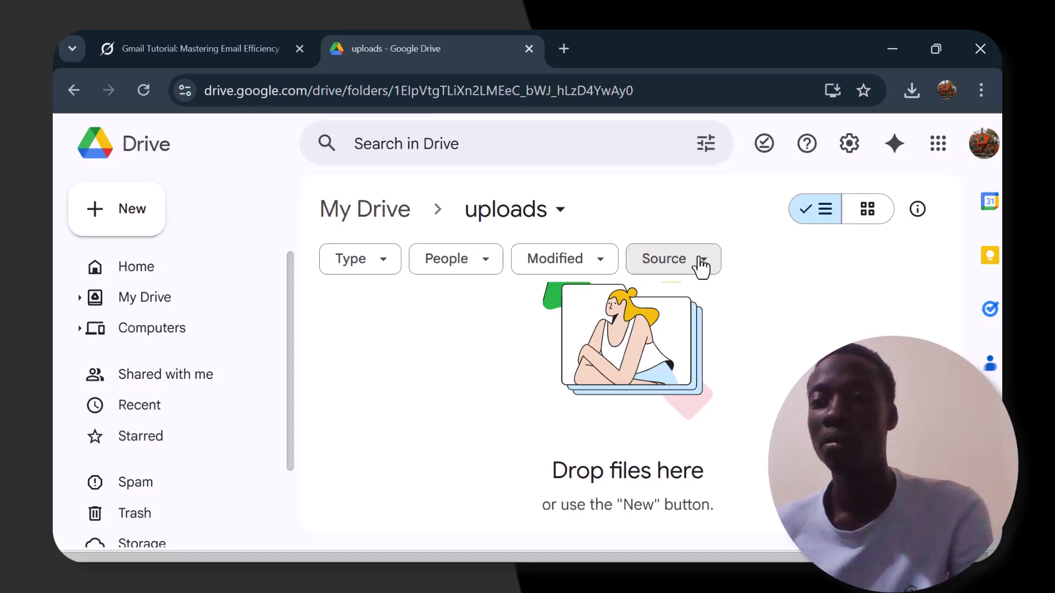
pyautogui.click(869, 213)
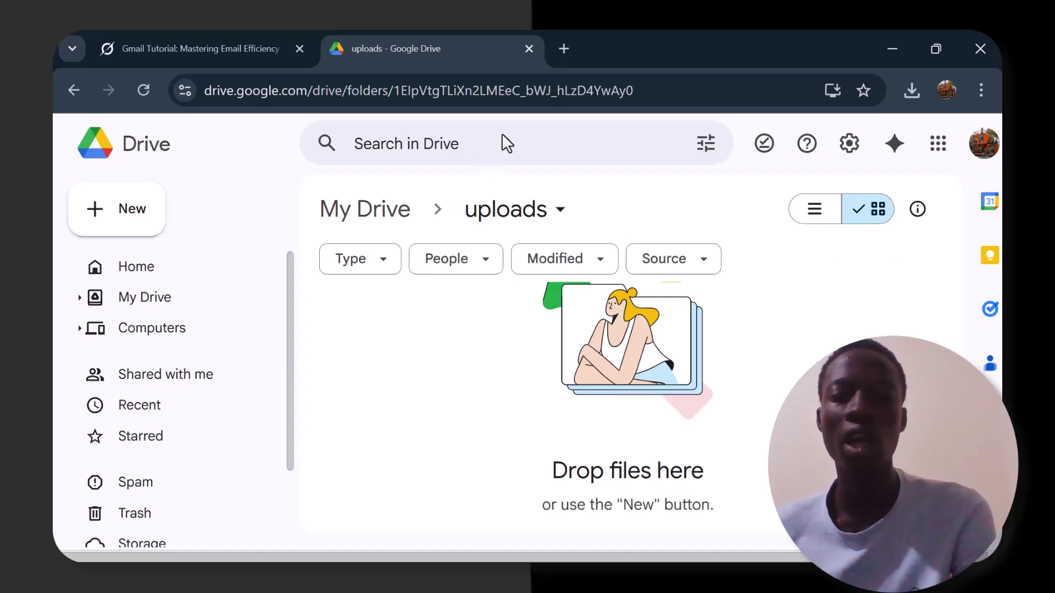
# Upload the file download (2).jpeg from the computer's Downloads folder into the uploads folder.
pyautogui.click(124, 208)
pyautogui.click(160, 252)
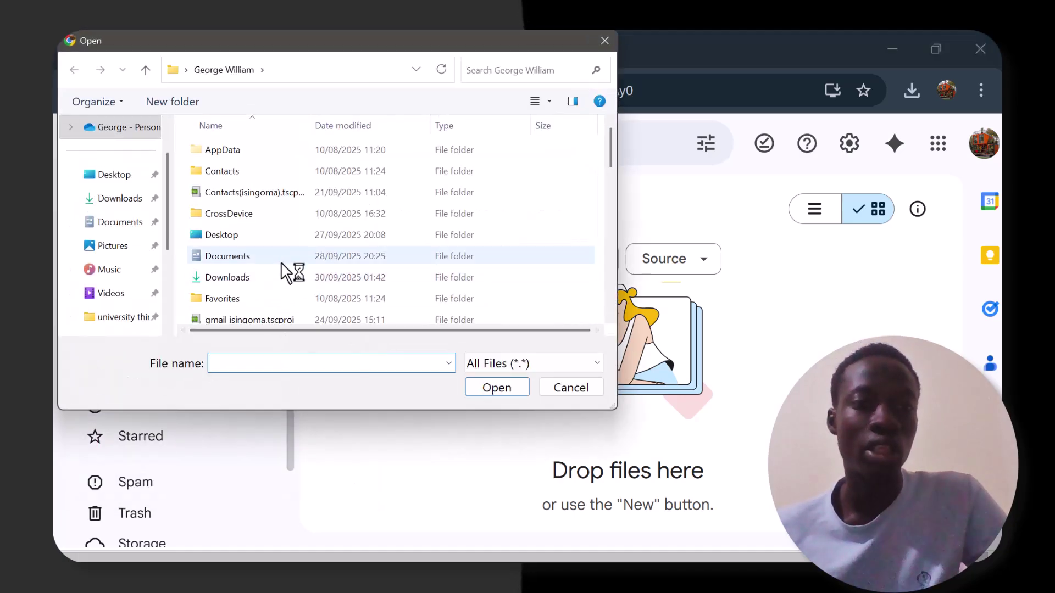
pyautogui.scroll(-8, 281, 264)
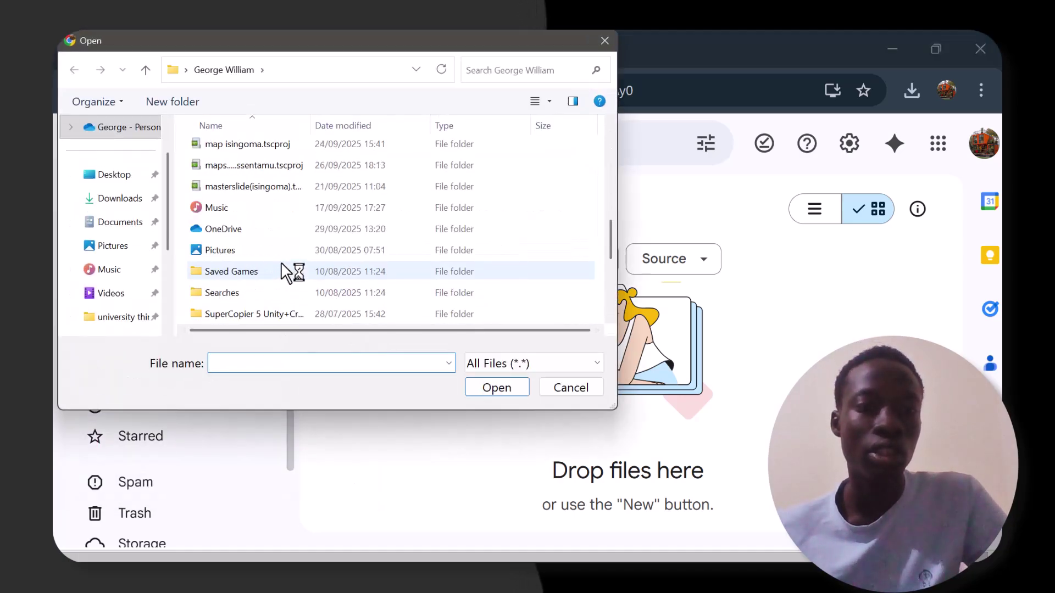
pyautogui.scroll(-2, 282, 262)
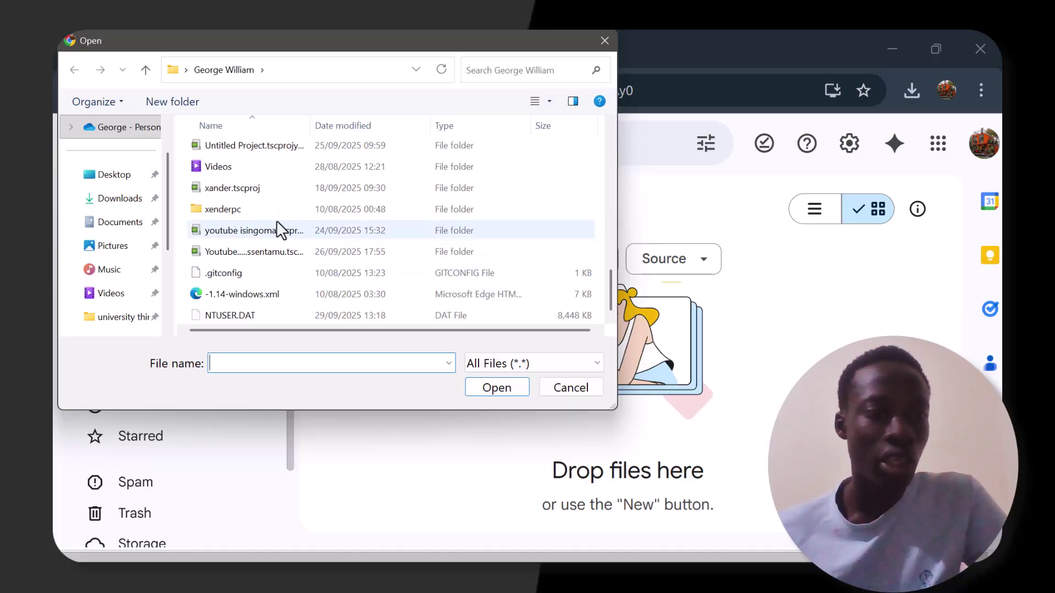
pyautogui.click(86, 245)
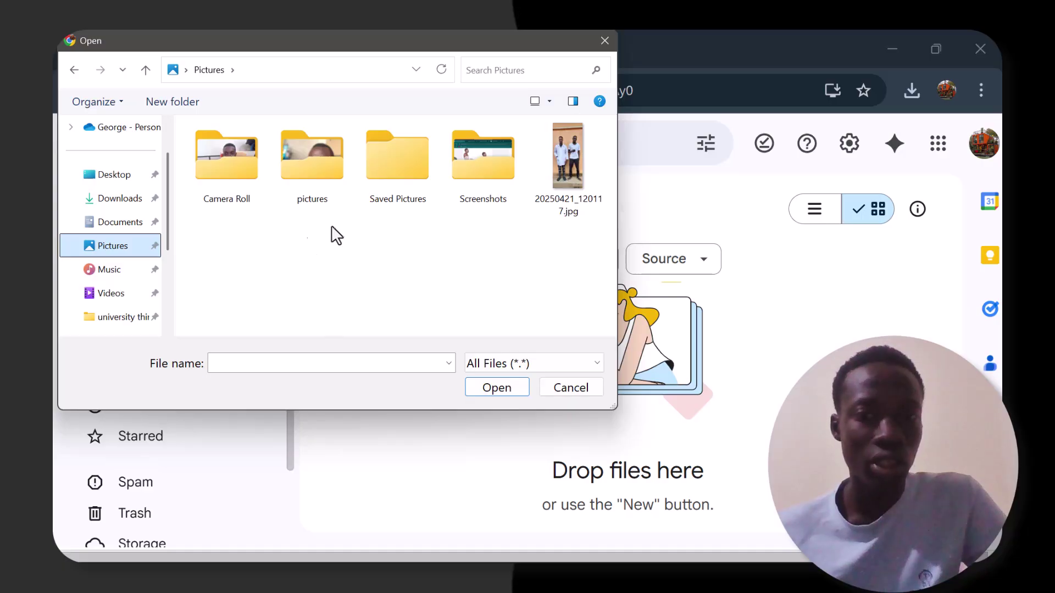
pyautogui.click(110, 199)
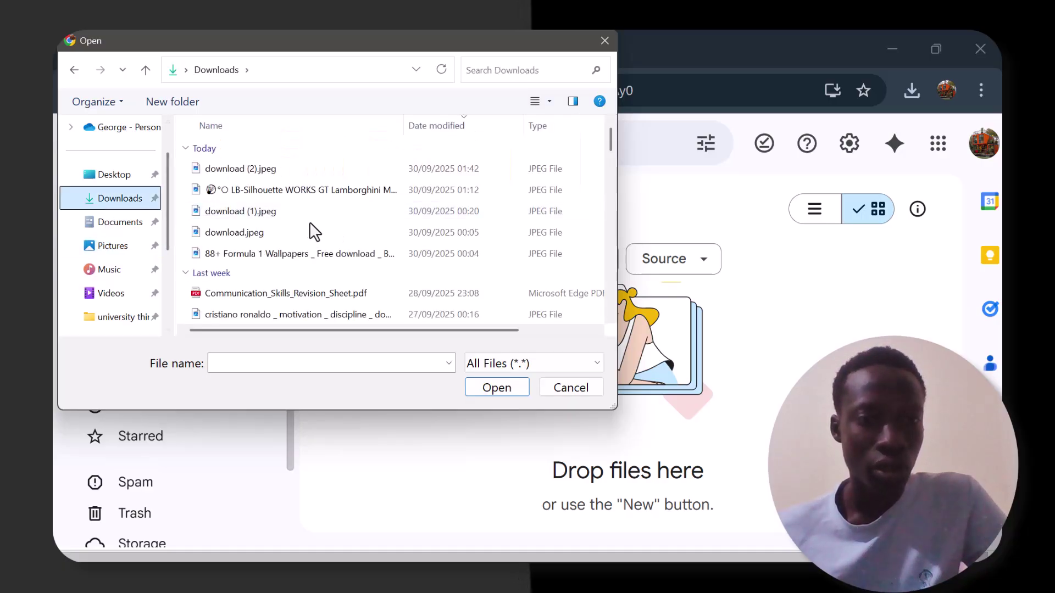
pyautogui.click(288, 173)
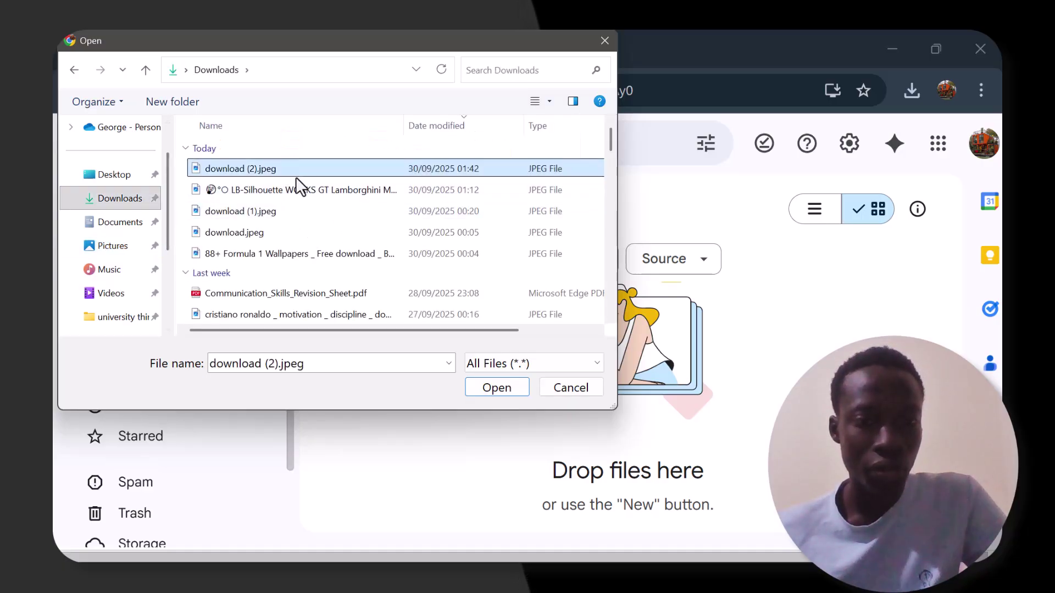
pyautogui.click(497, 388)
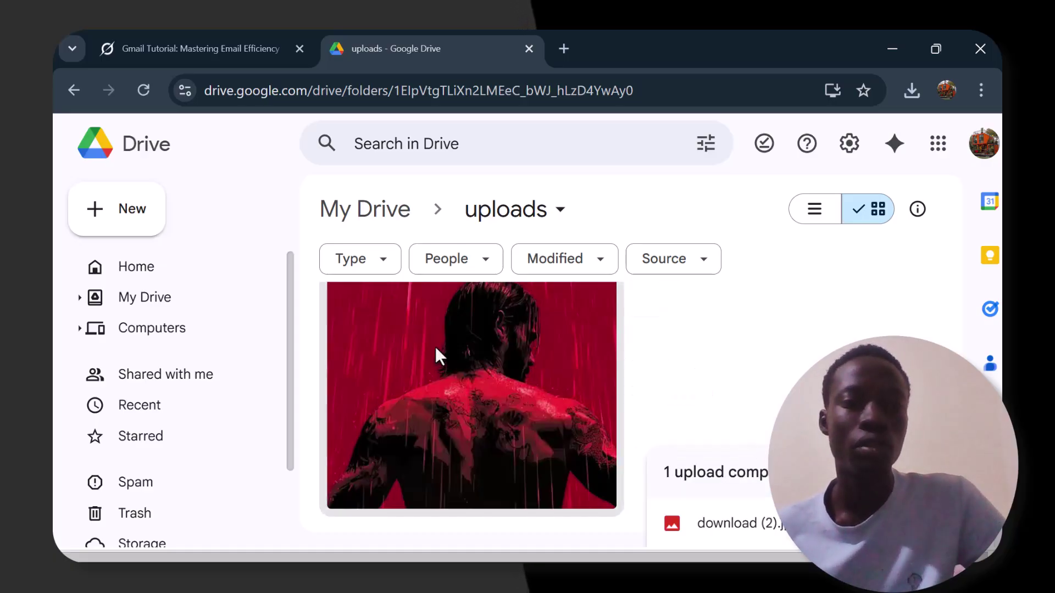
pyautogui.click(128, 220)
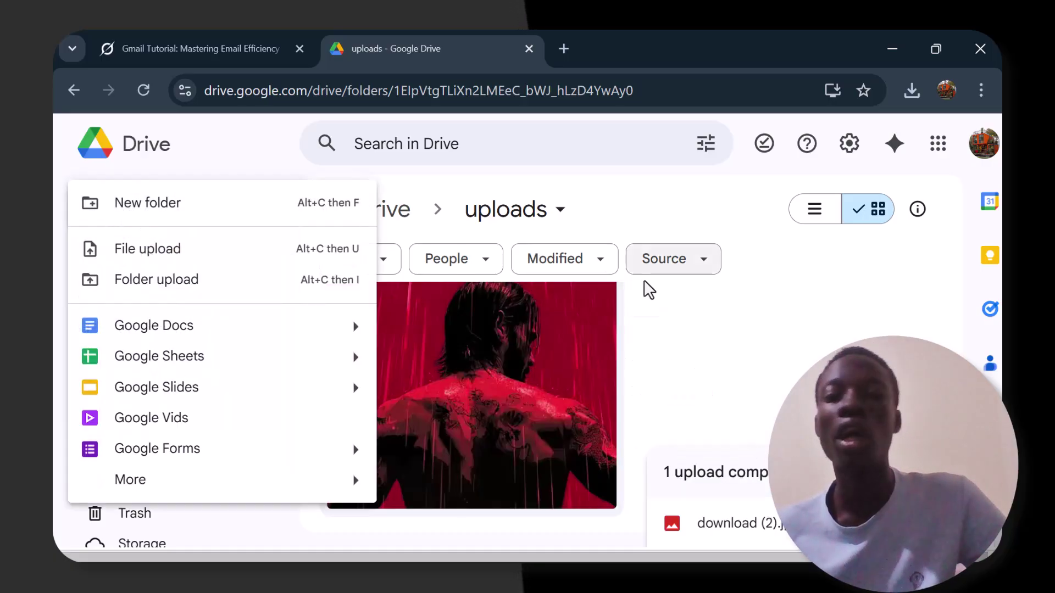
pyautogui.click(699, 327)
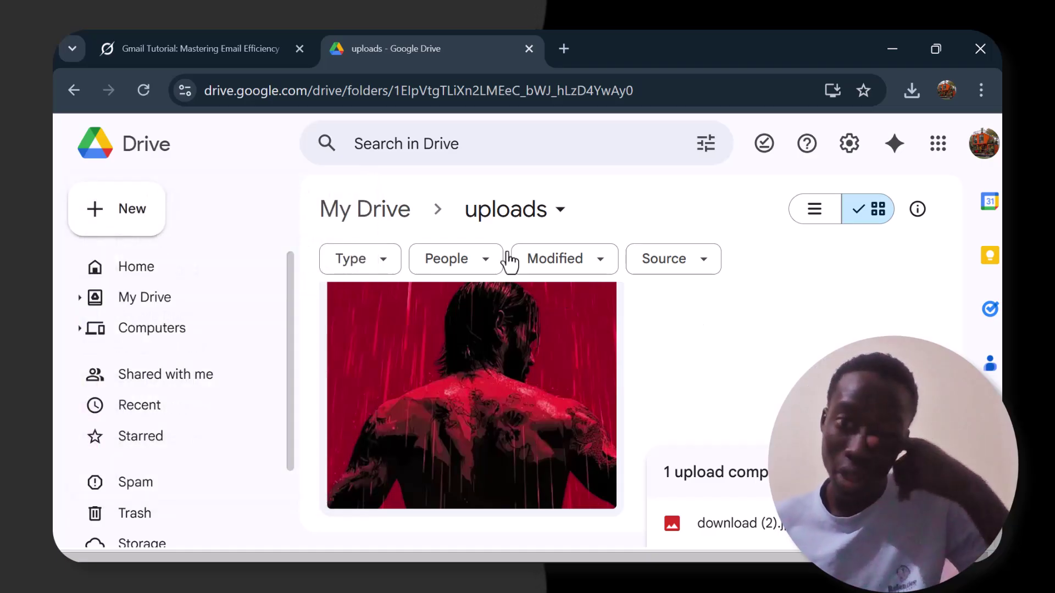
pyautogui.click(145, 210)
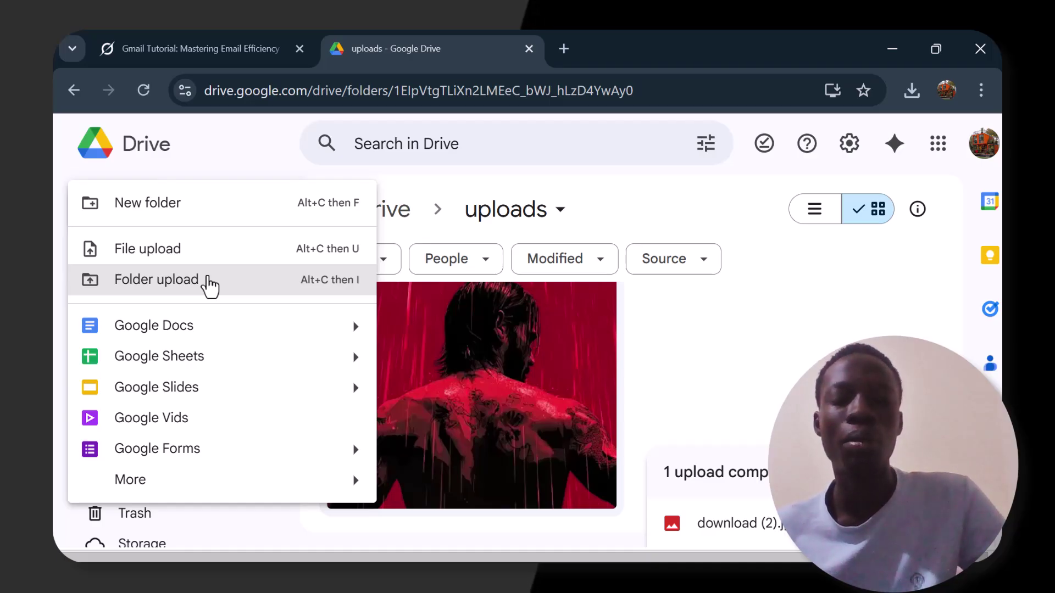
pyautogui.click(747, 387)
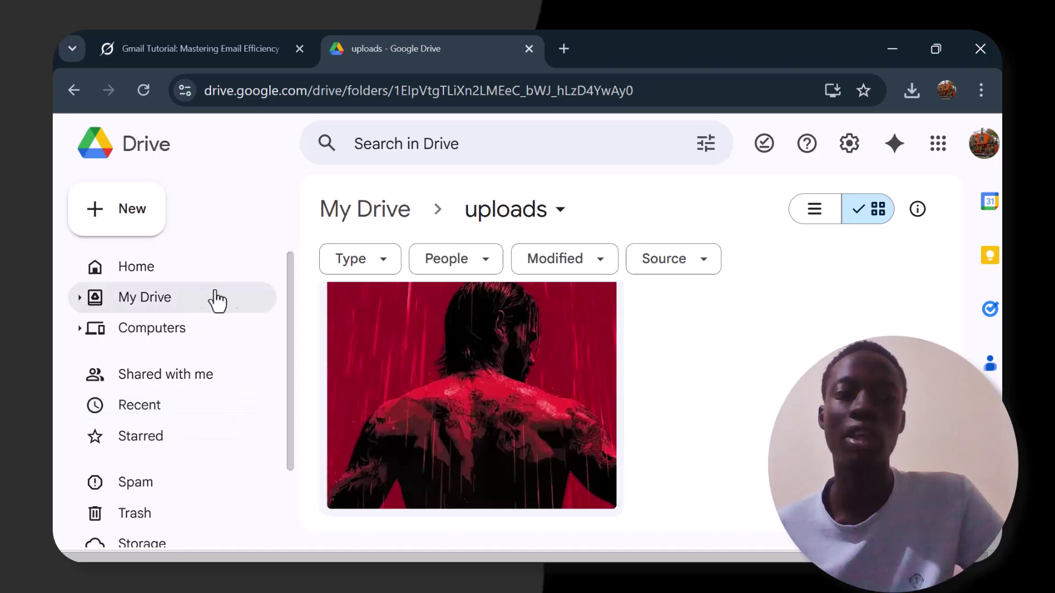
# View the My Drive, Computers and Trash sections of Drive in turn.
pyautogui.click(157, 299)
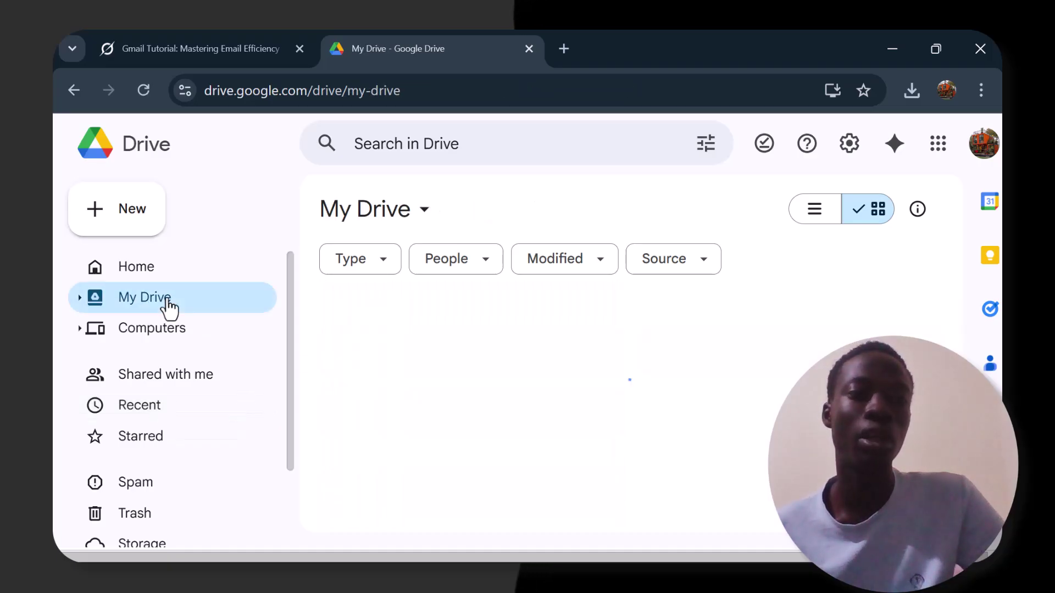
pyautogui.click(199, 333)
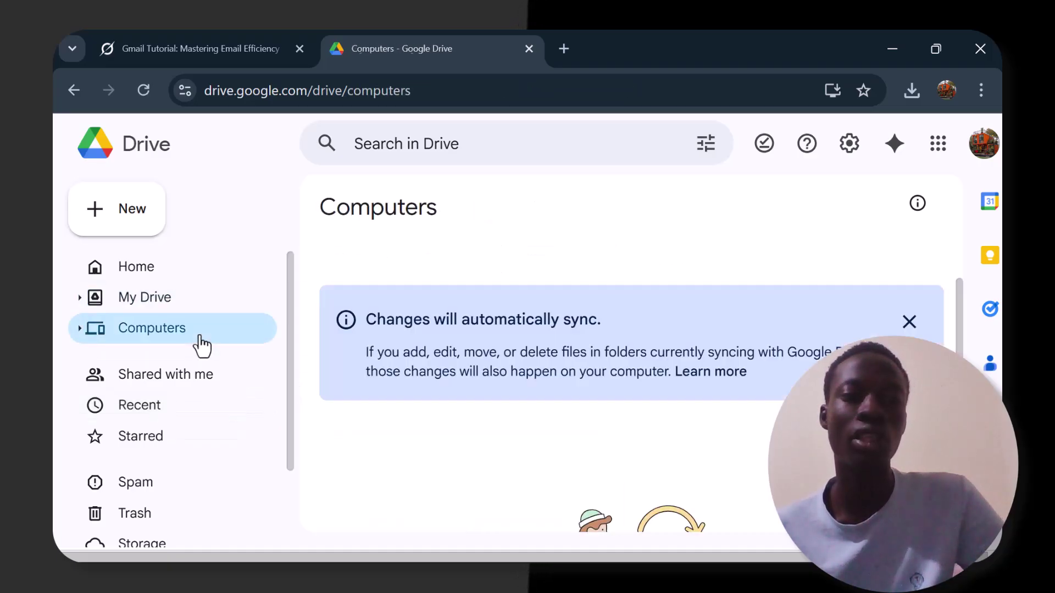
pyautogui.scroll(-2, 200, 385)
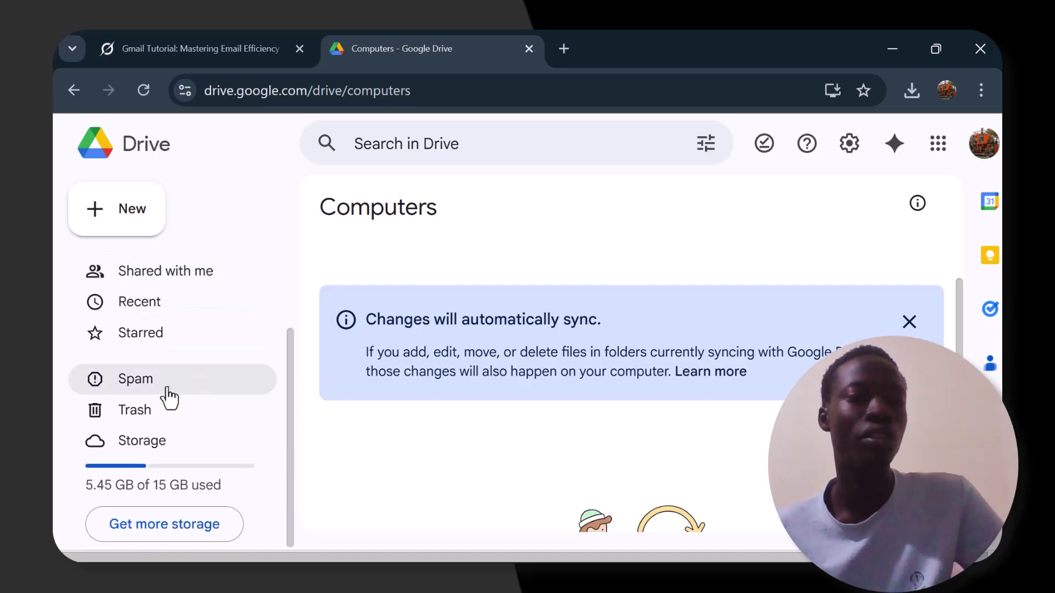
pyautogui.click(154, 416)
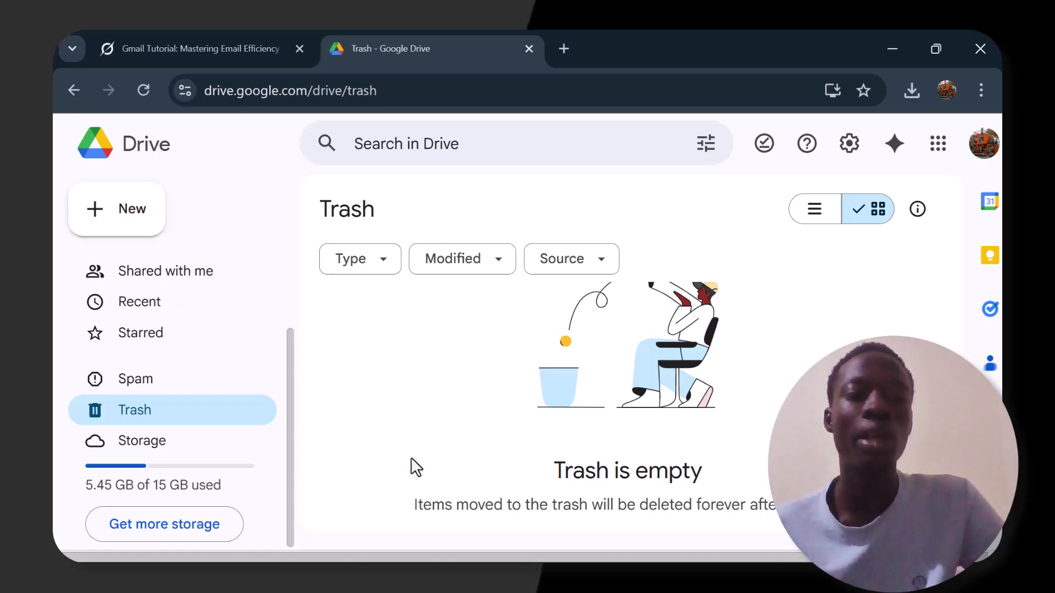
# Open the Storage overview and examine the usage breakdown and the list of files taking up space.
pyautogui.click(163, 449)
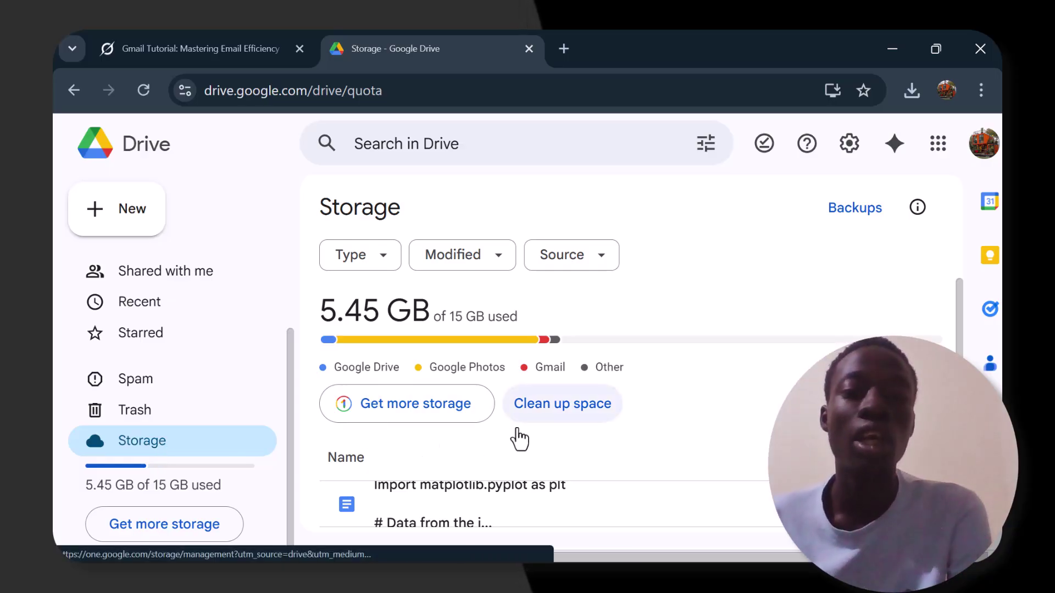
pyautogui.scroll(-1, 520, 440)
pyautogui.scroll(1, 519, 440)
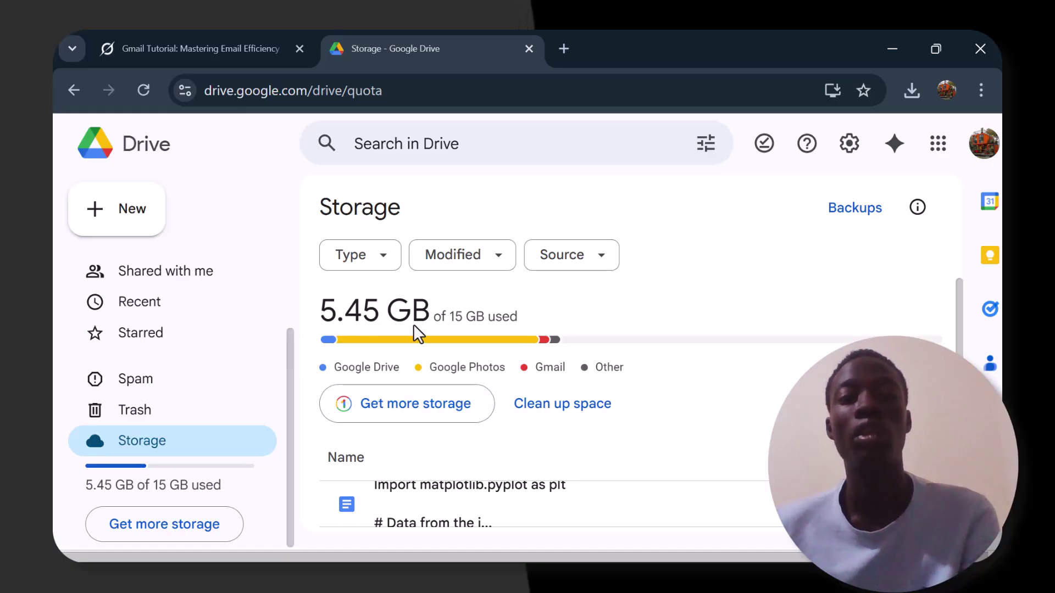
pyautogui.moveTo(514, 344)
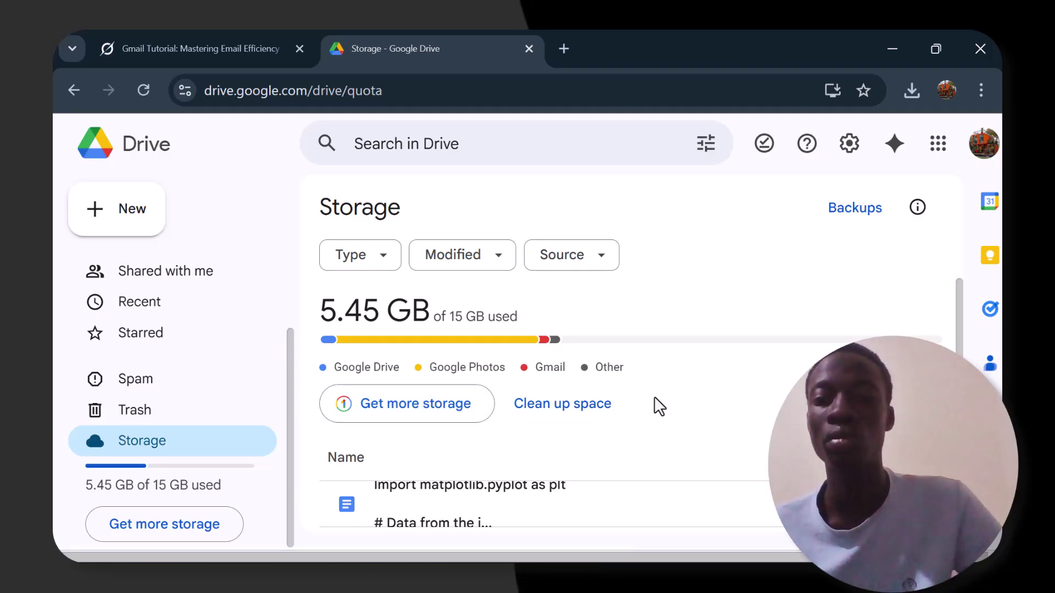
pyautogui.scroll(-1, 667, 401)
pyautogui.scroll(-2, 671, 401)
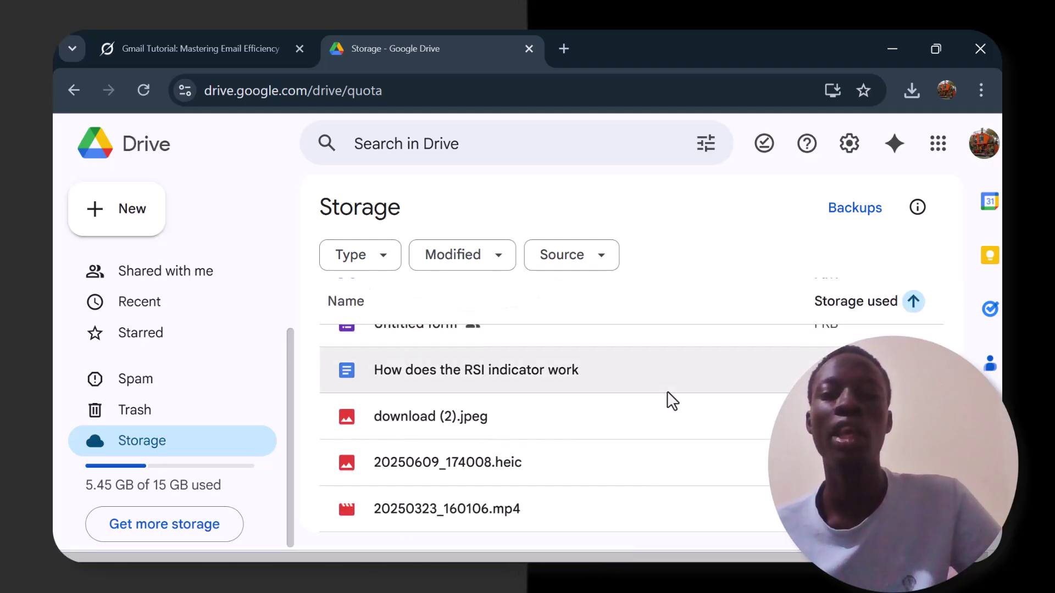
pyautogui.scroll(3, 671, 401)
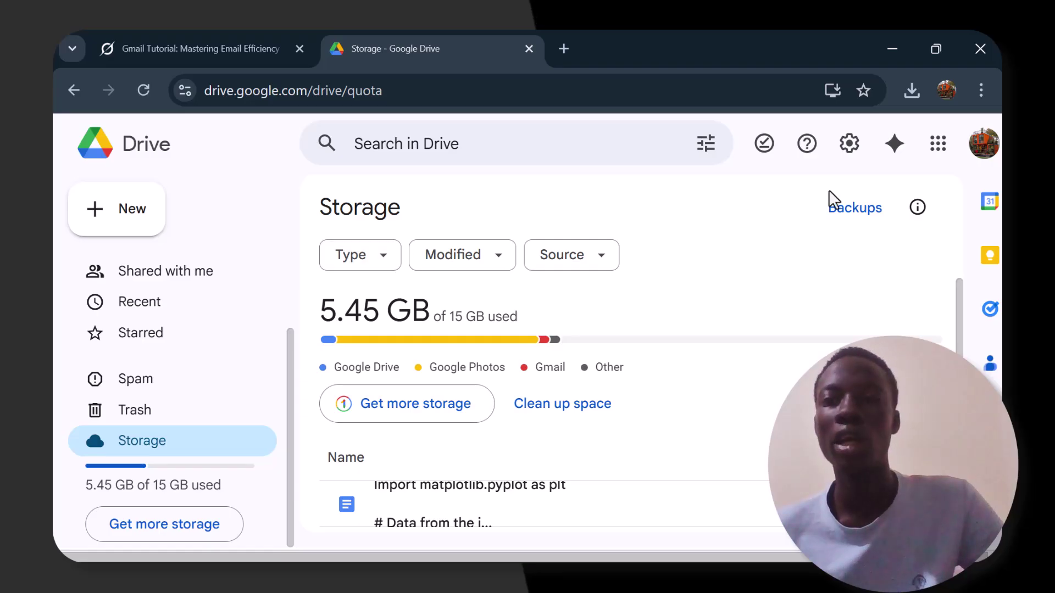
# Open the Drive settings, look through the general options and show the apps connected to Drive.
pyautogui.click(848, 162)
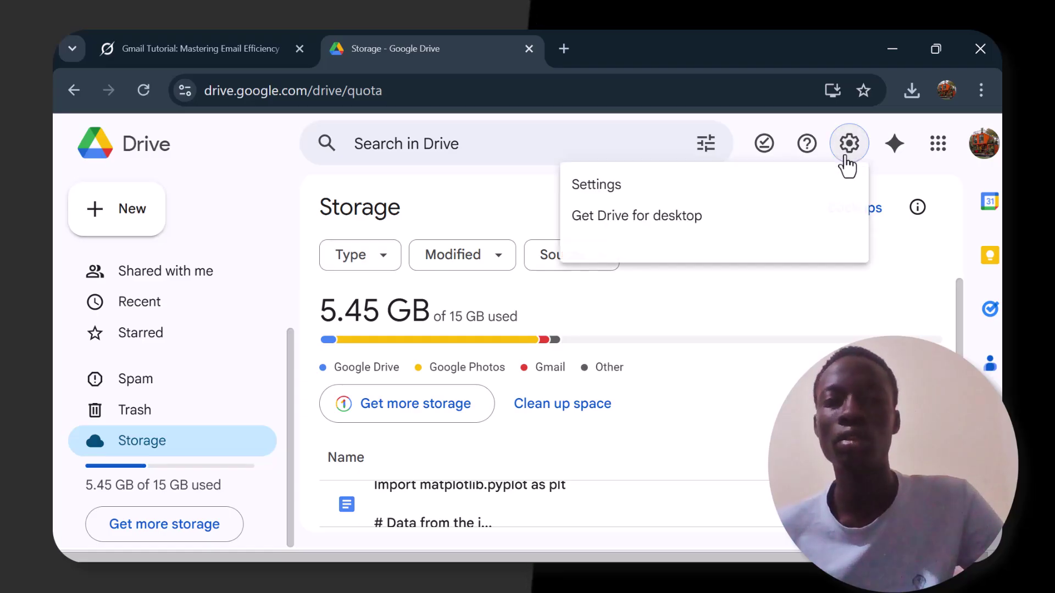
pyautogui.click(718, 202)
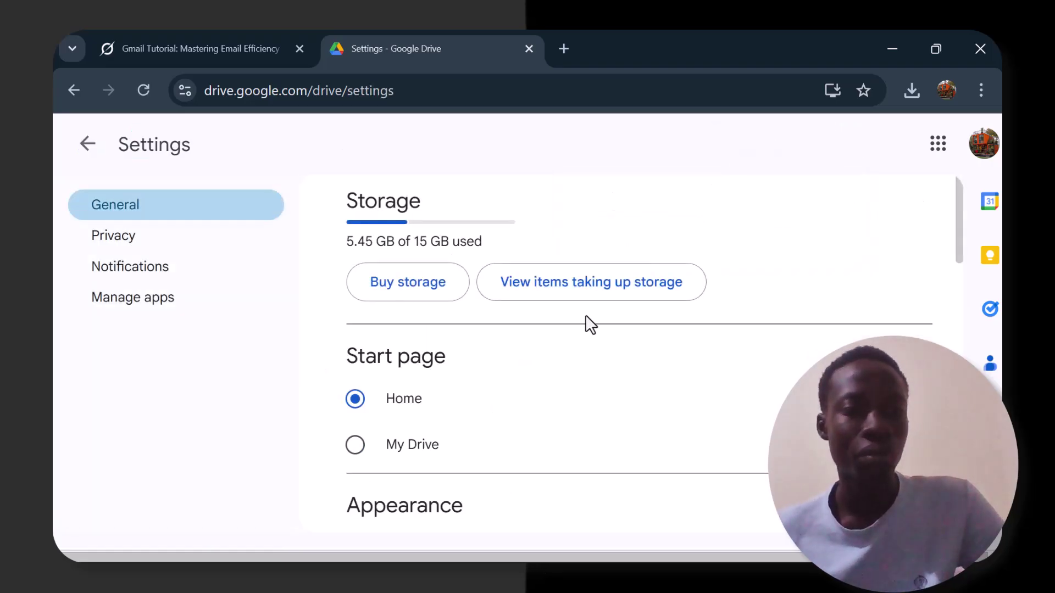
pyautogui.scroll(-2, 586, 323)
pyautogui.scroll(-1, 588, 324)
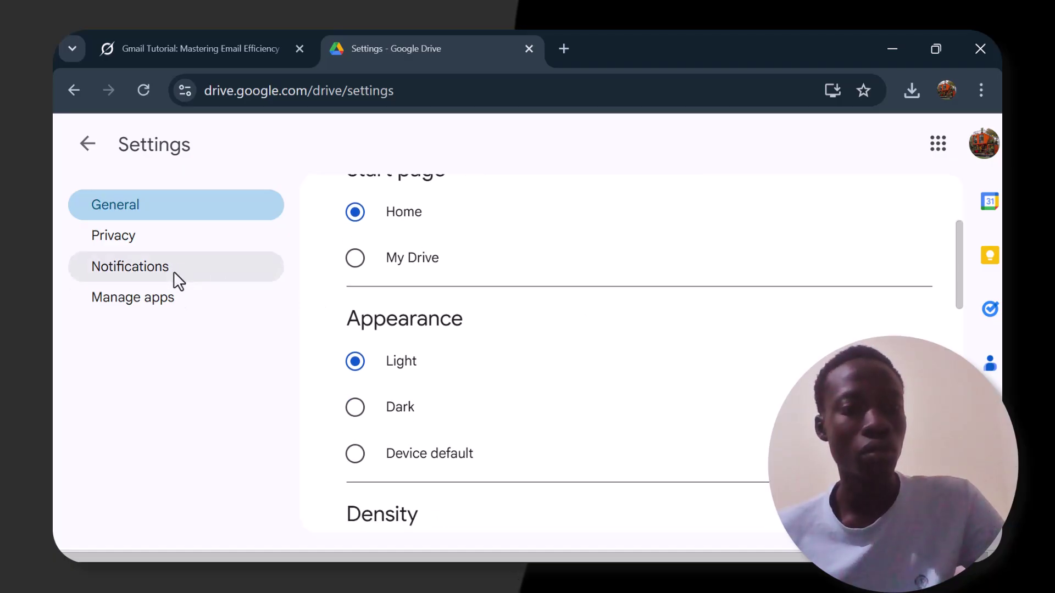
pyautogui.click(176, 298)
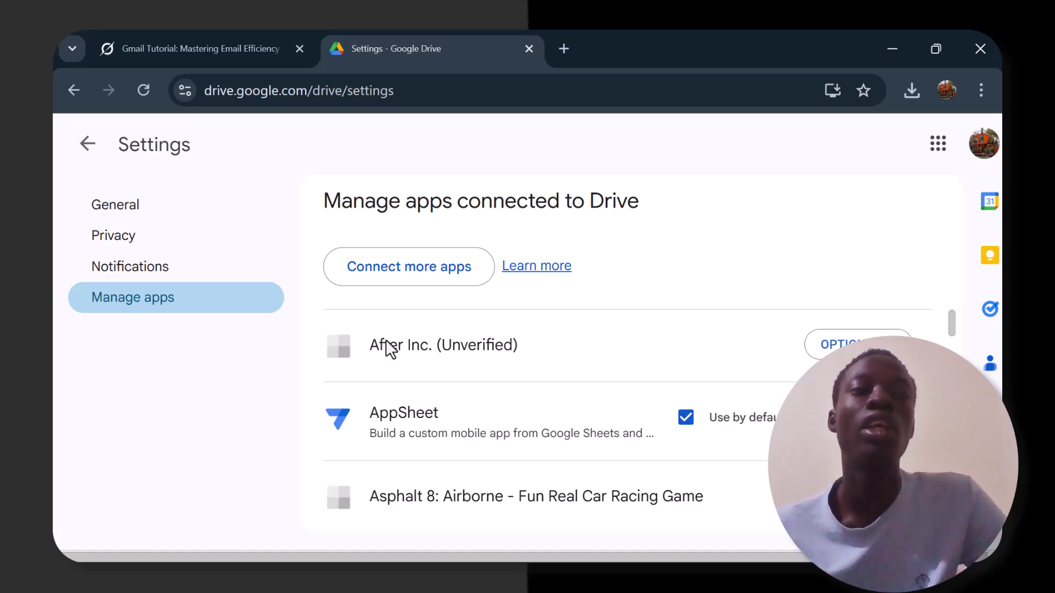
# Look through the whole list of apps connected to Drive, down to WhatsApp Messenger, and return toward the earlier entries.
pyautogui.scroll(-1, 390, 348)
pyautogui.scroll(-2, 390, 349)
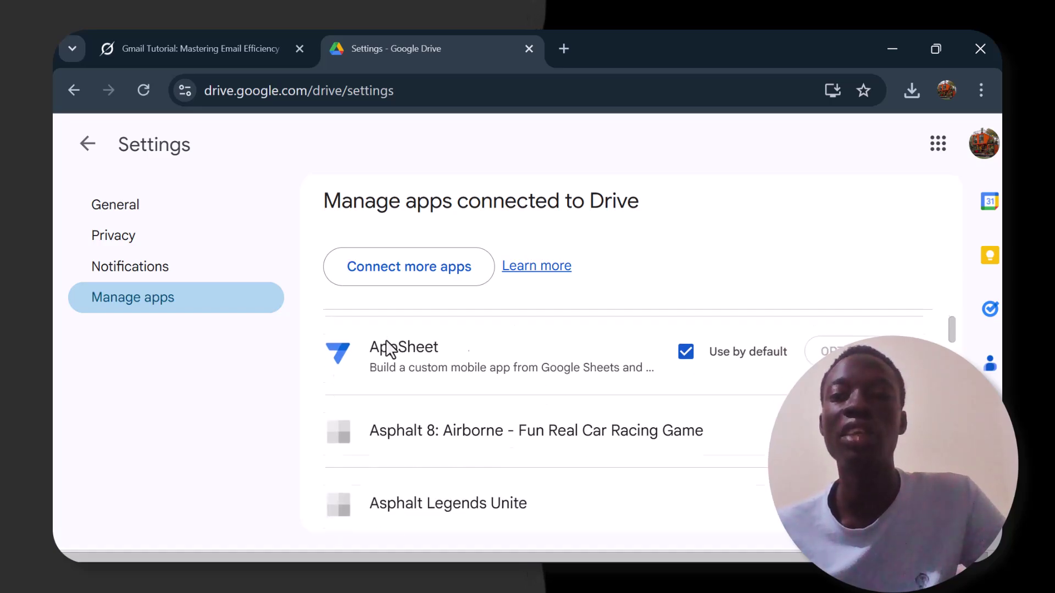
pyautogui.scroll(-1, 387, 349)
pyautogui.scroll(2, 387, 349)
pyautogui.scroll(-5, 388, 349)
pyautogui.scroll(-15, 390, 349)
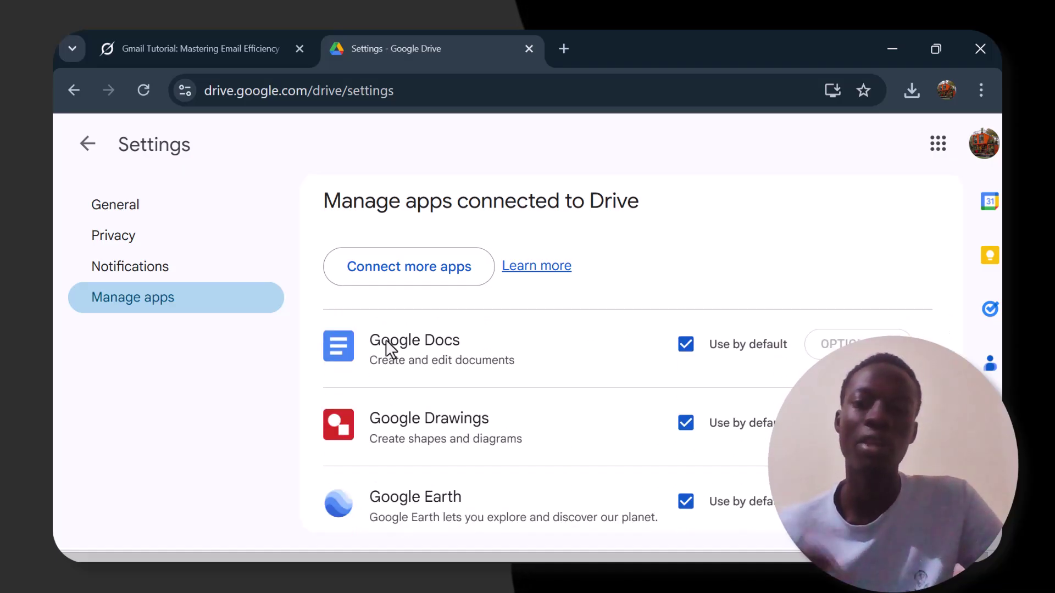
pyautogui.scroll(-9, 385, 340)
pyautogui.scroll(-20, 387, 347)
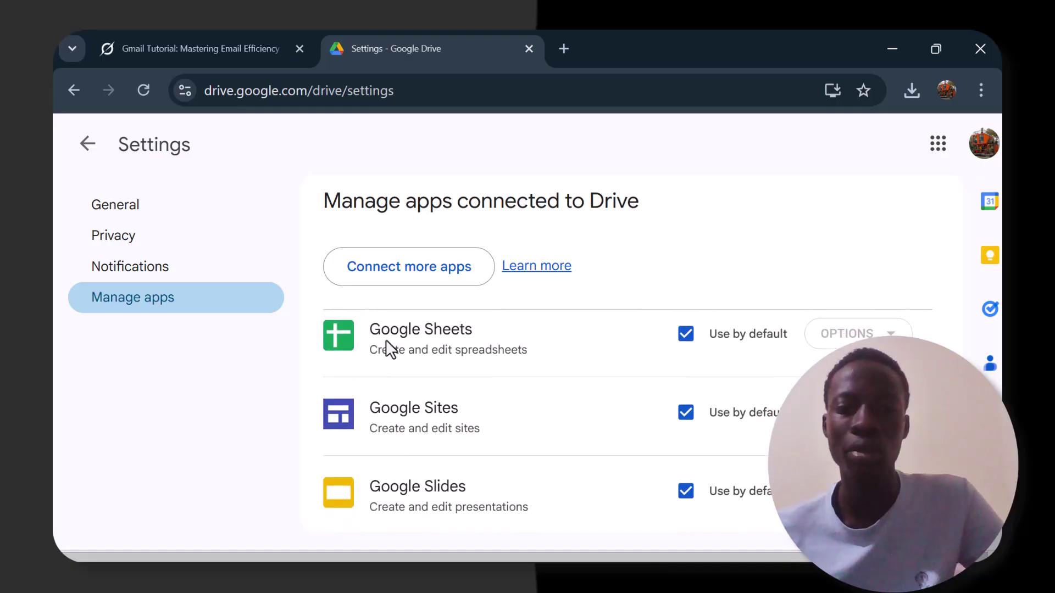
pyautogui.scroll(2, 390, 349)
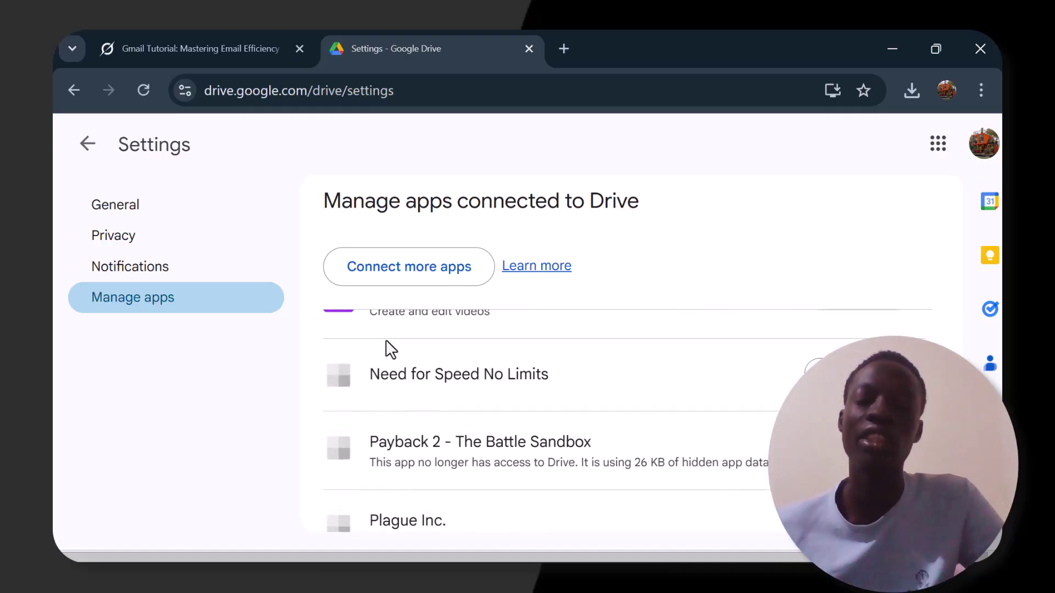
pyautogui.scroll(-1, 418, 385)
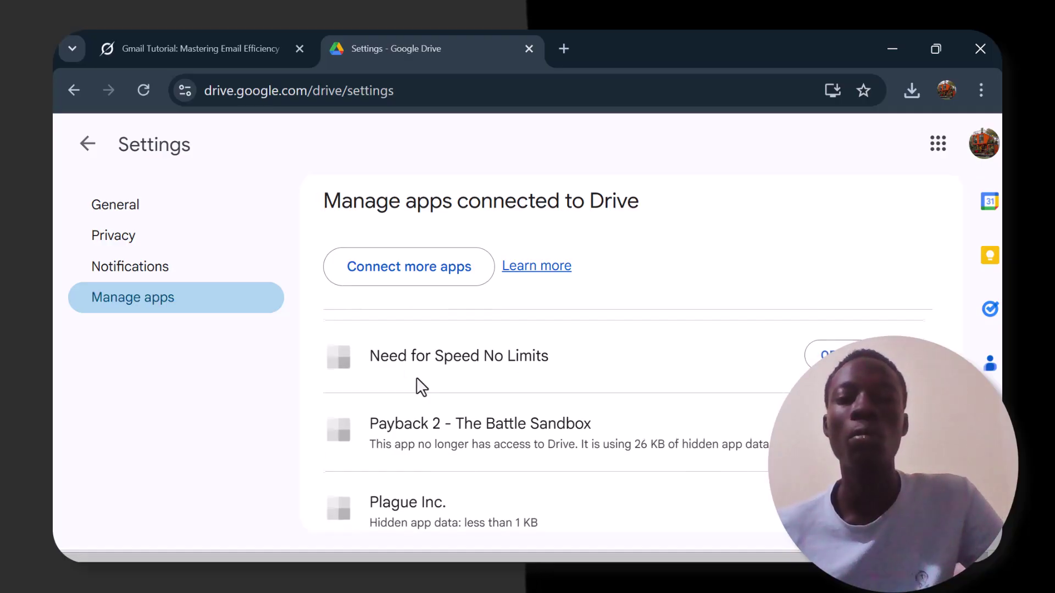
pyautogui.scroll(-1, 421, 386)
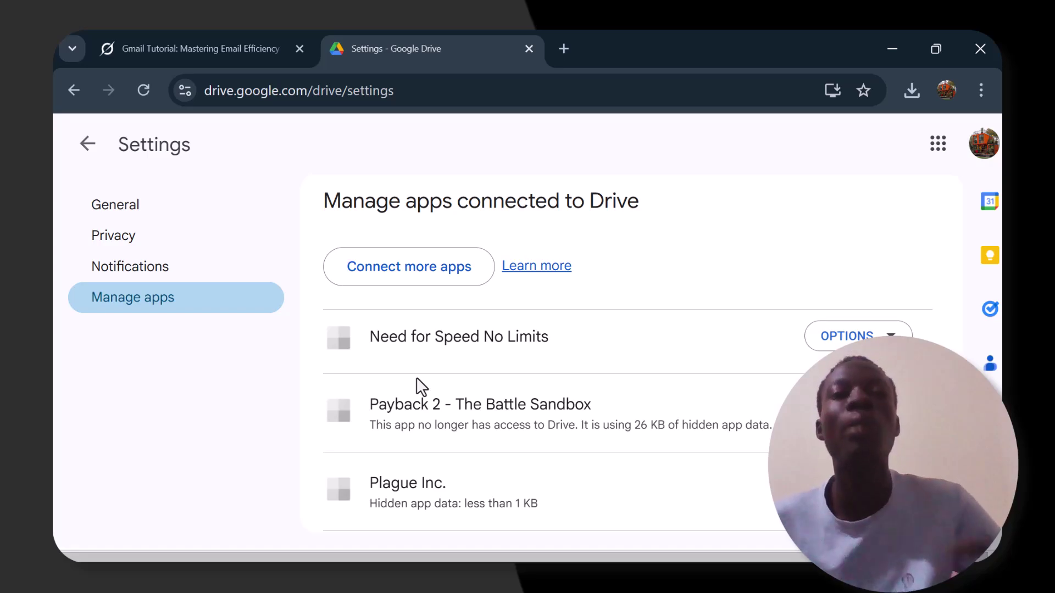
pyautogui.scroll(-4, 566, 474)
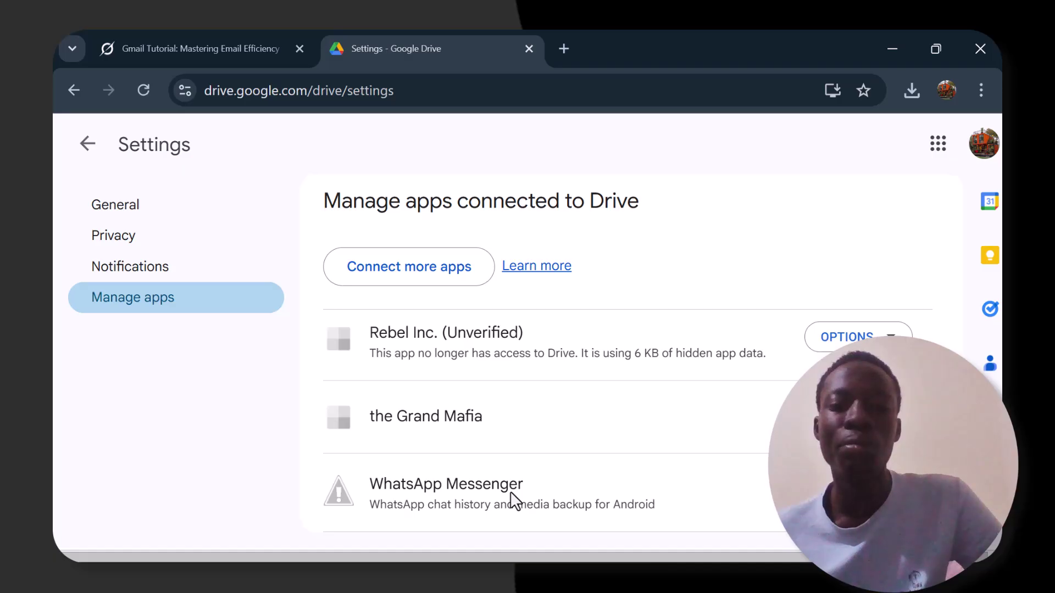
pyautogui.scroll(20, 515, 501)
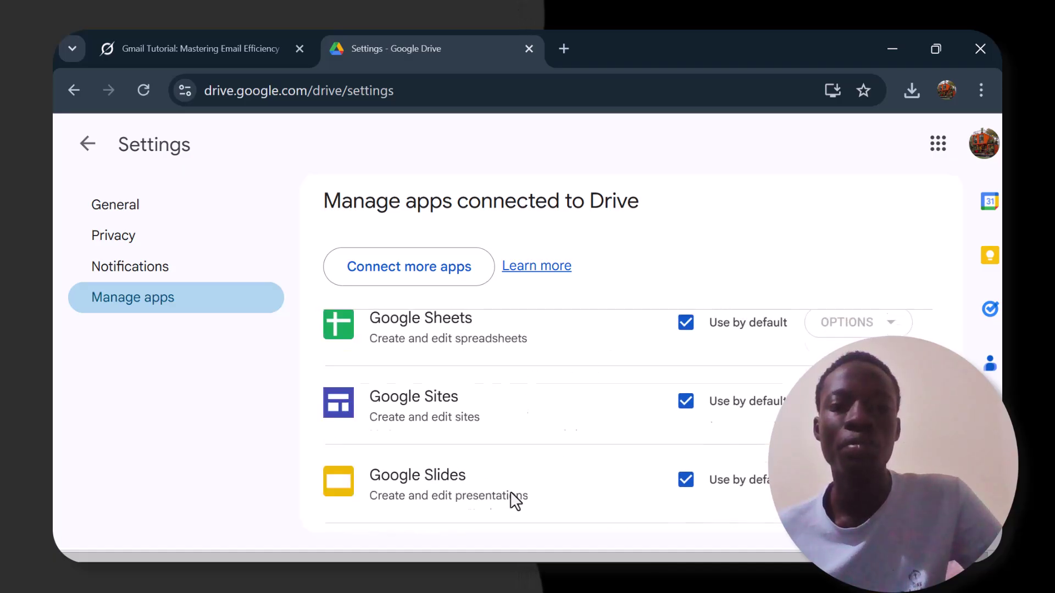